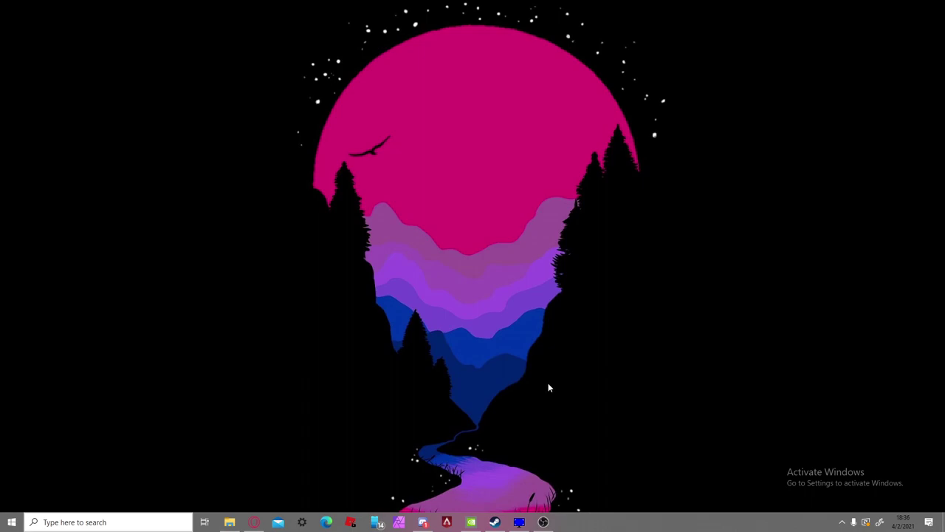
- Open and minimize Task Manager, then launch NVIDIA Control Panel from the desktop context menu
key(ctrl+shift+Escape)
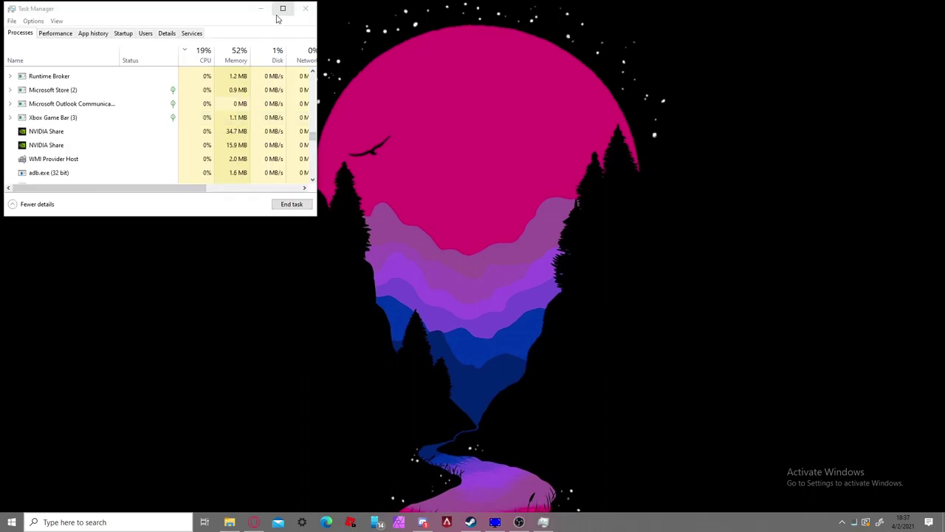
click(260, 8)
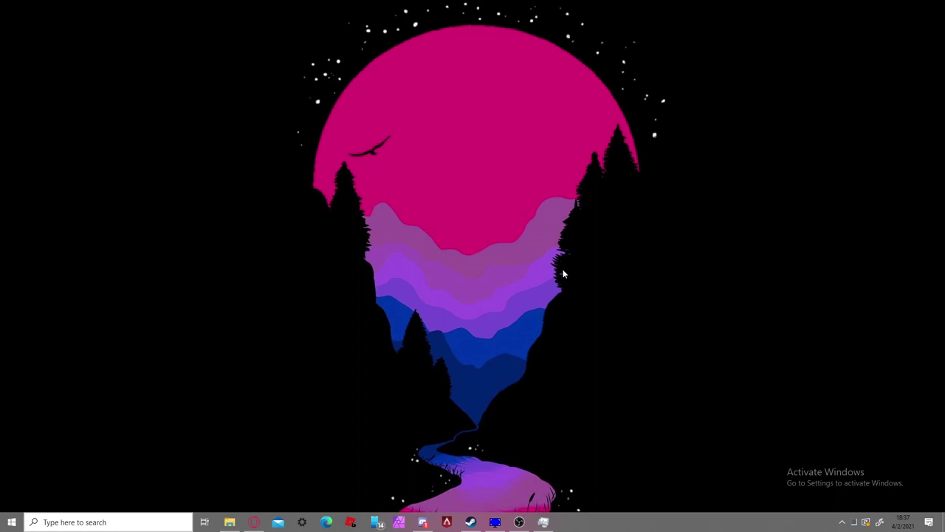
right_click(564, 291)
click(621, 404)
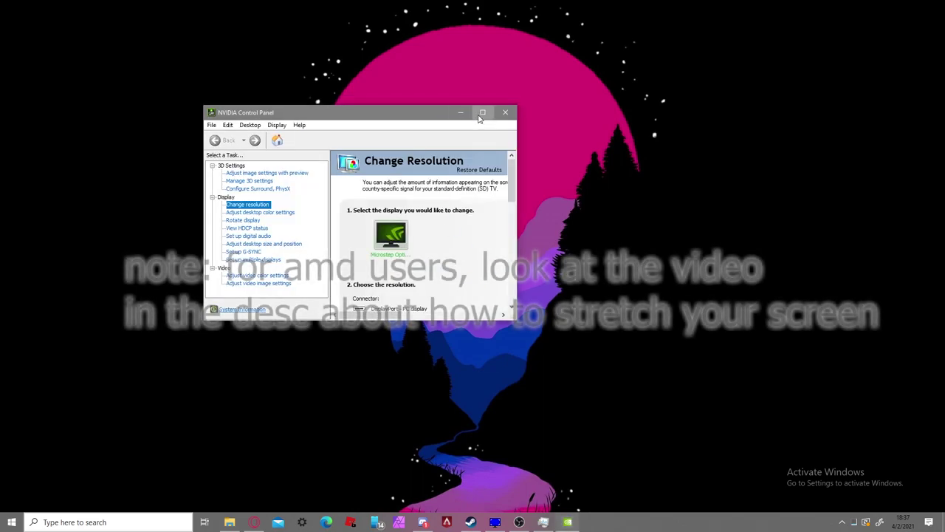
- Maximize NVIDIA Control Panel and go to the Adjust desktop size and position page
click(481, 112)
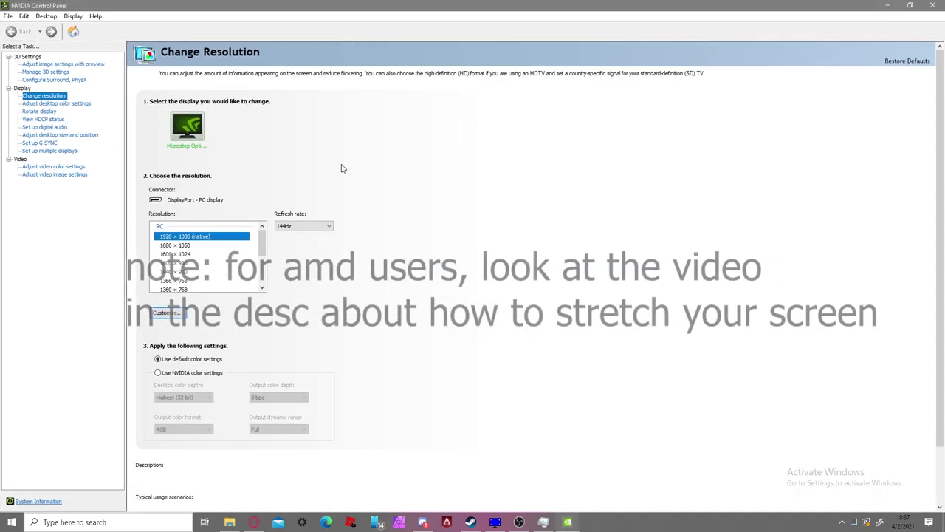
click(58, 107)
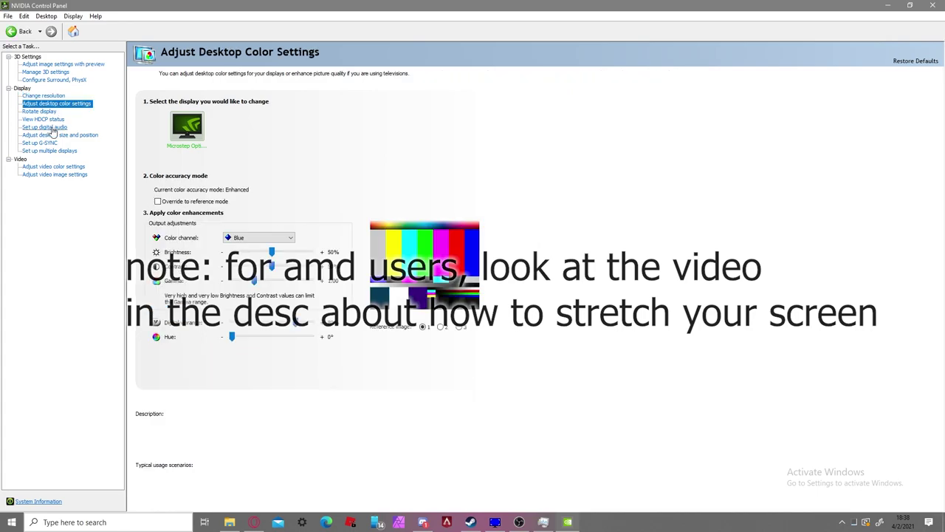
click(49, 136)
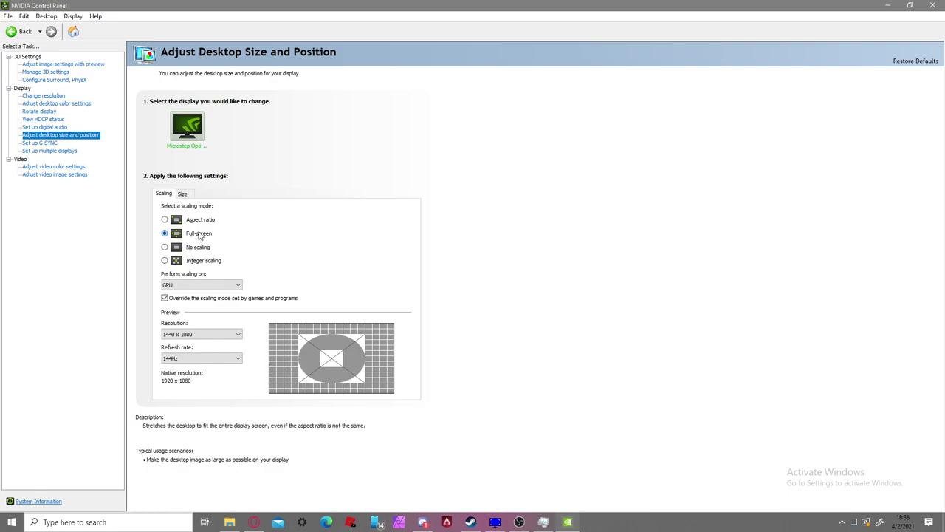
- Switch 'Perform scaling on' from GPU to Display, keep the change, and close the panel
click(196, 287)
click(198, 302)
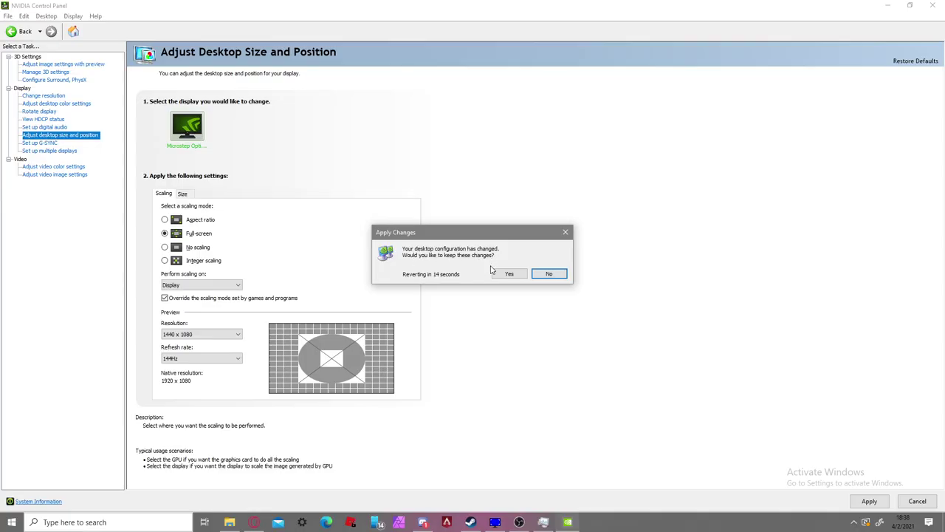
click(508, 274)
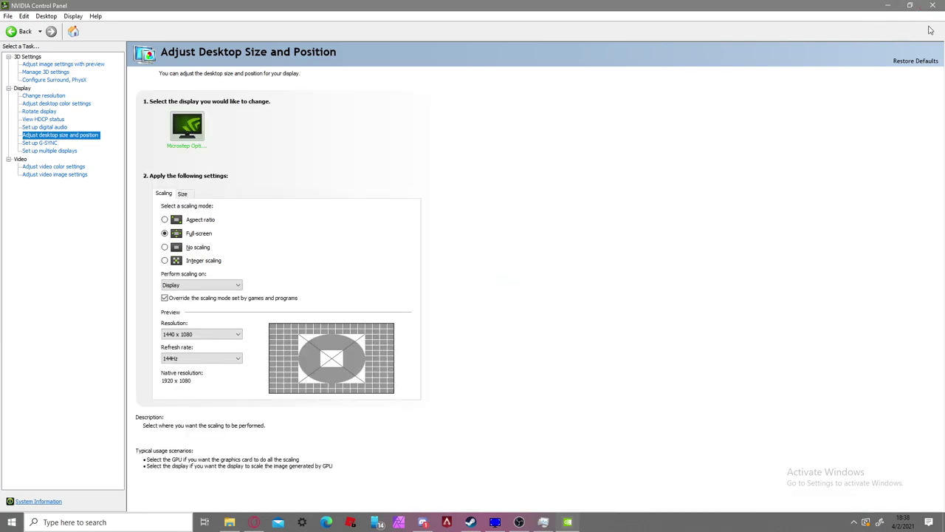
click(932, 5)
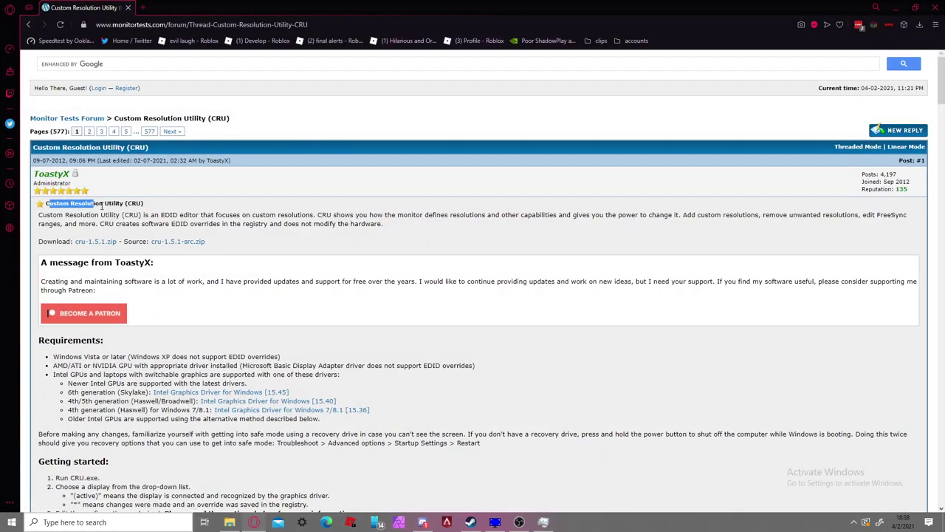
- Download cru-1.5.1.zip and open it in WinRAR to extract its files
click(108, 249)
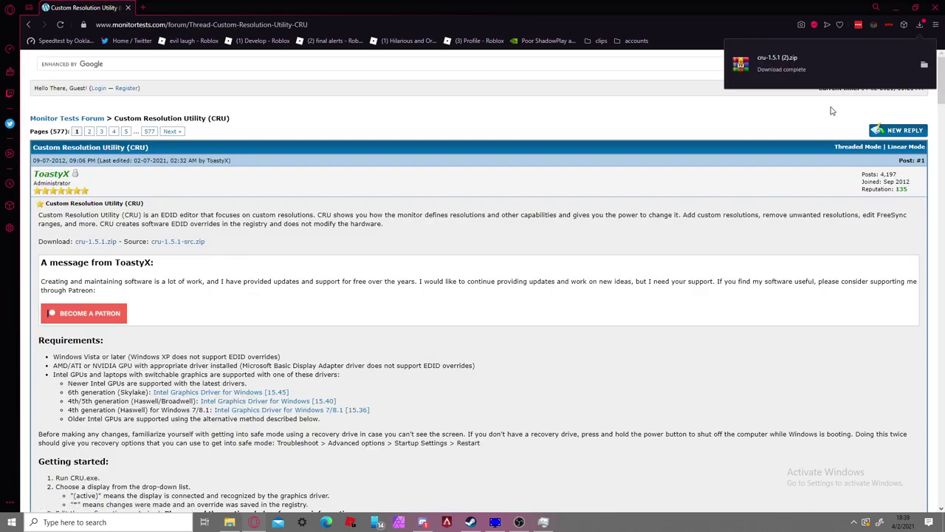
click(879, 68)
click(184, 159)
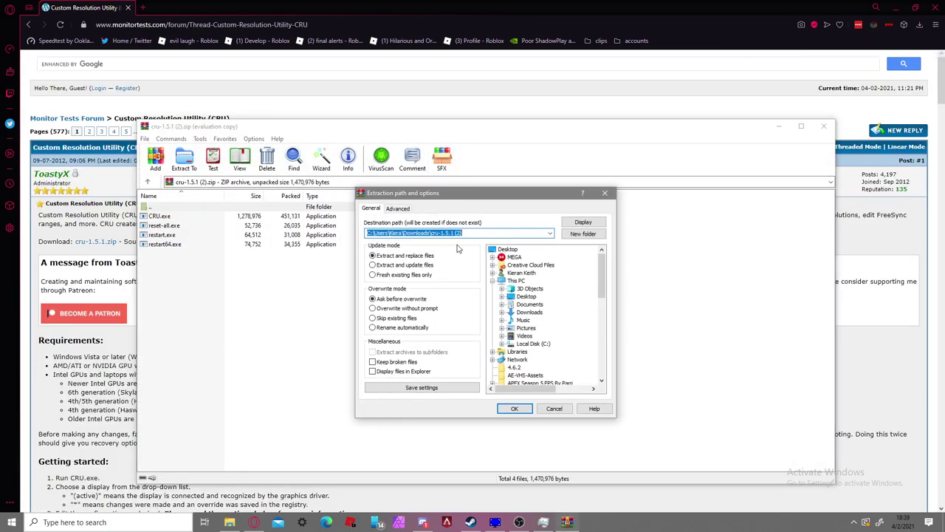
- Extract the CRU files into a new 'cru-1.5.1 (2)' Desktop folder, then close WinRAR
click(527, 296)
click(583, 234)
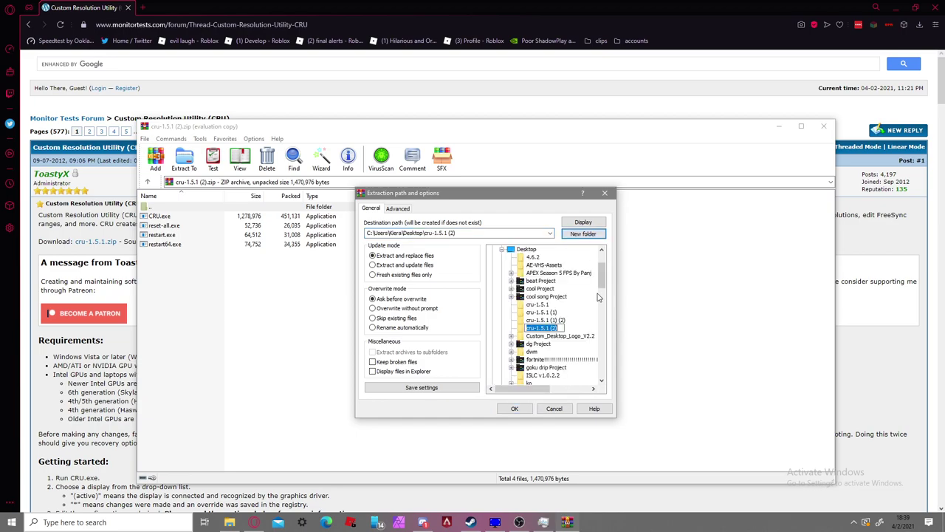
key(Return)
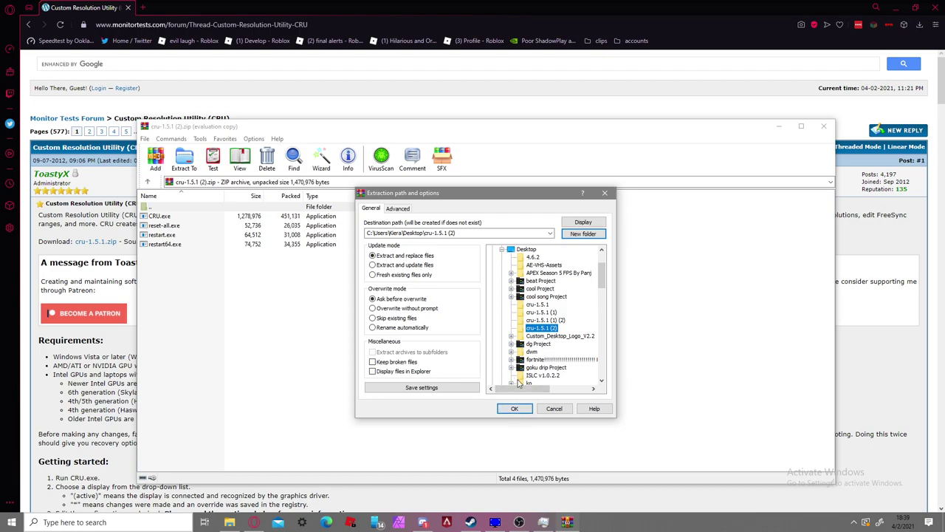
click(514, 409)
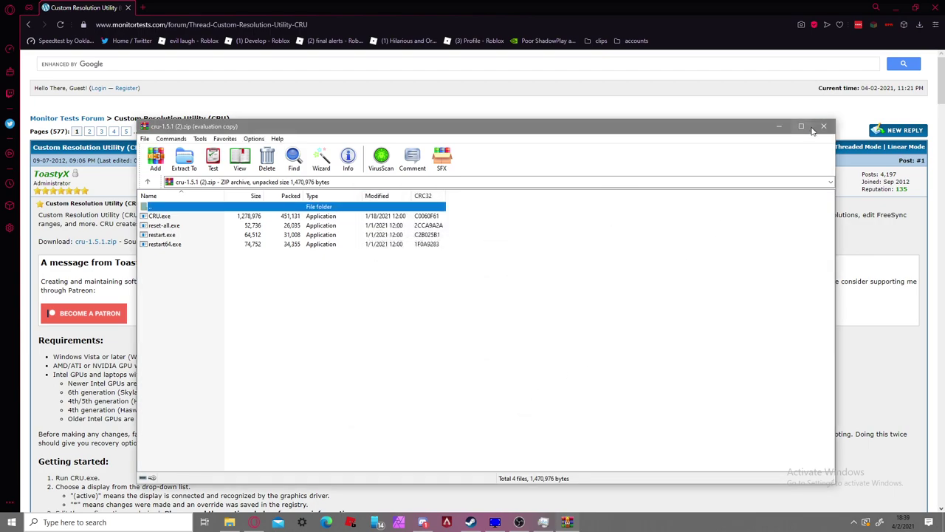
click(824, 126)
key(super+d)
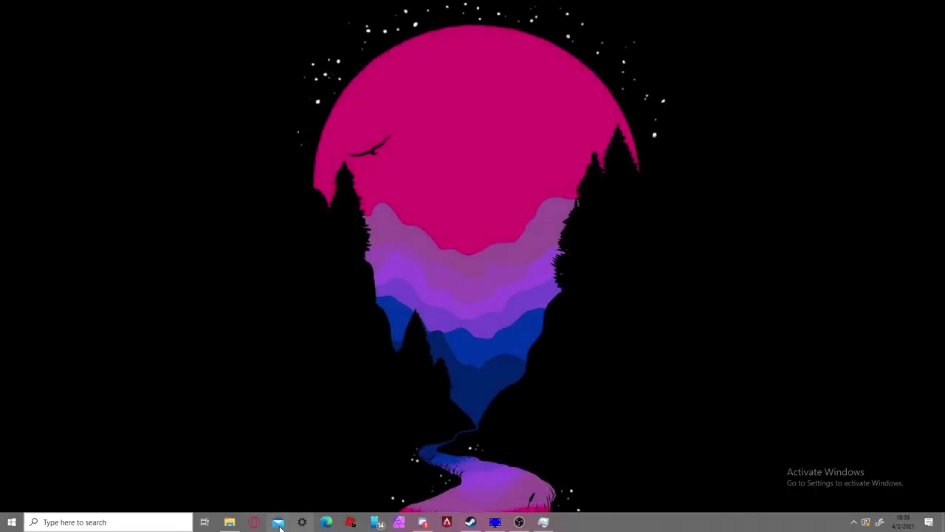
- Bring up the CRU folder and set the new detailed resolution's timing to Automatic (PC)
click(230, 523)
drag(515, 103, 602, 110)
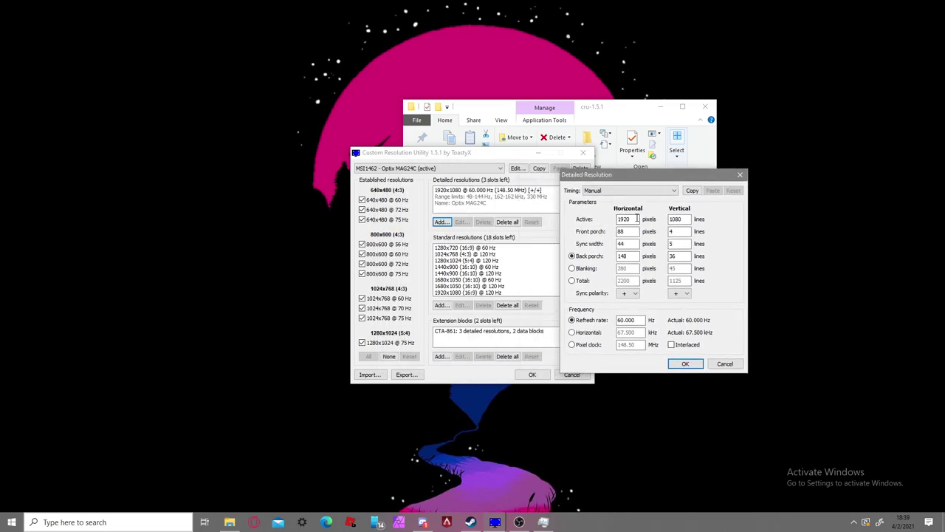
key(Tab)
click(628, 190)
click(636, 219)
- Enter 1440x1080 at 144 Hz, save it in CRU, and close the folder window
double_click(636, 220)
text(1440)
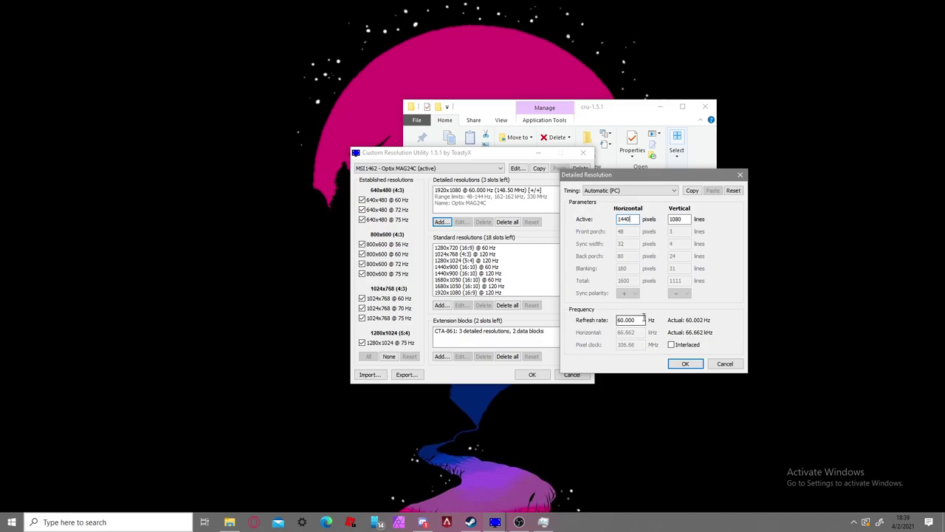
key(alt+a)
key(alt+r)
text(144)
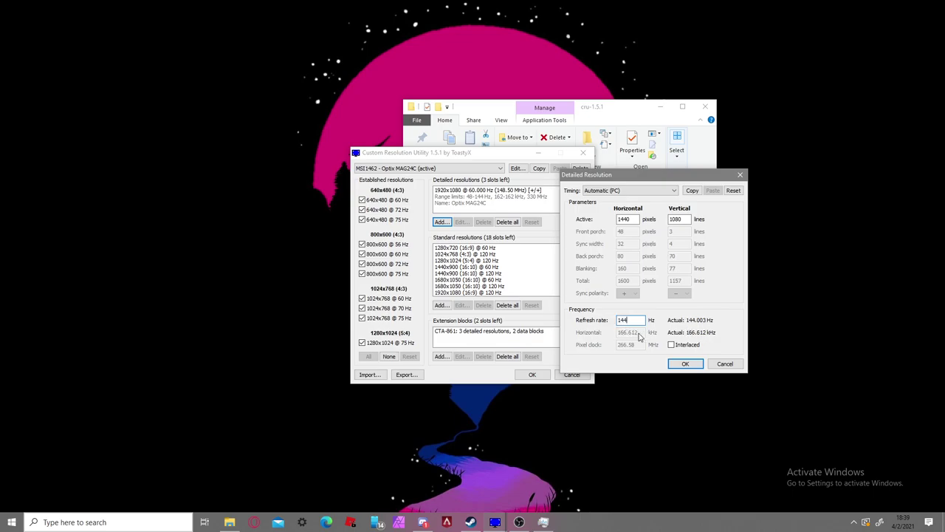
click(686, 364)
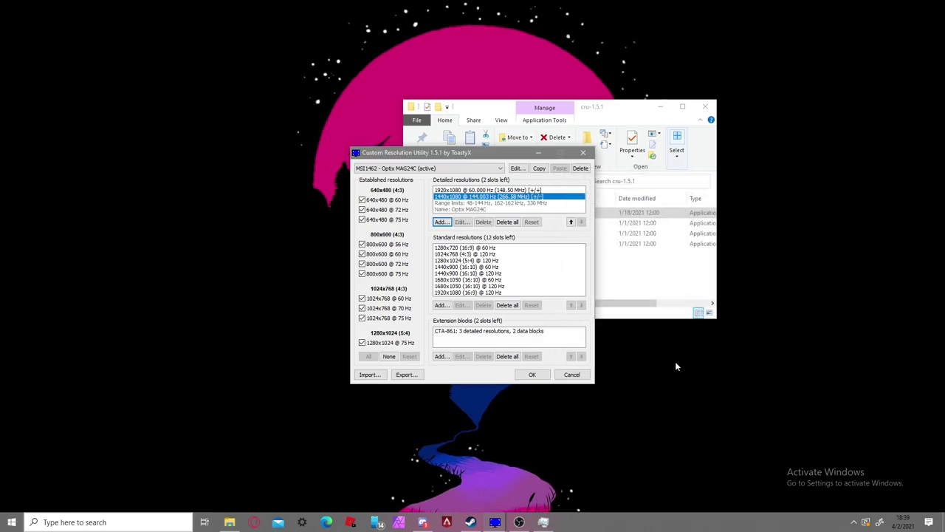
click(537, 374)
click(705, 106)
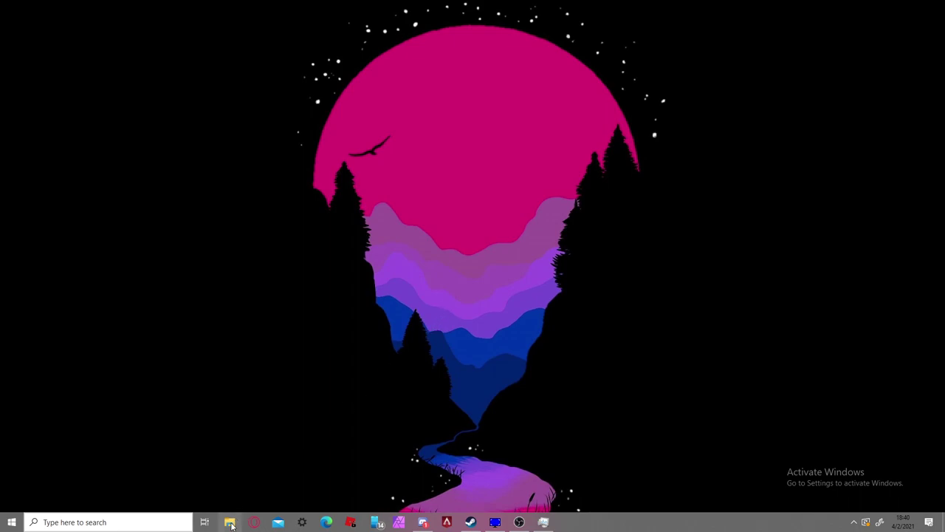
- Browse in File Explorer from Local Disk (C:) through Users to the user's home folder
click(230, 522)
scroll(451, 251, down, 5)
click(446, 281)
scroll(552, 268, down, 3)
scroll(552, 267, down, 1)
double_click(545, 274)
double_click(549, 224)
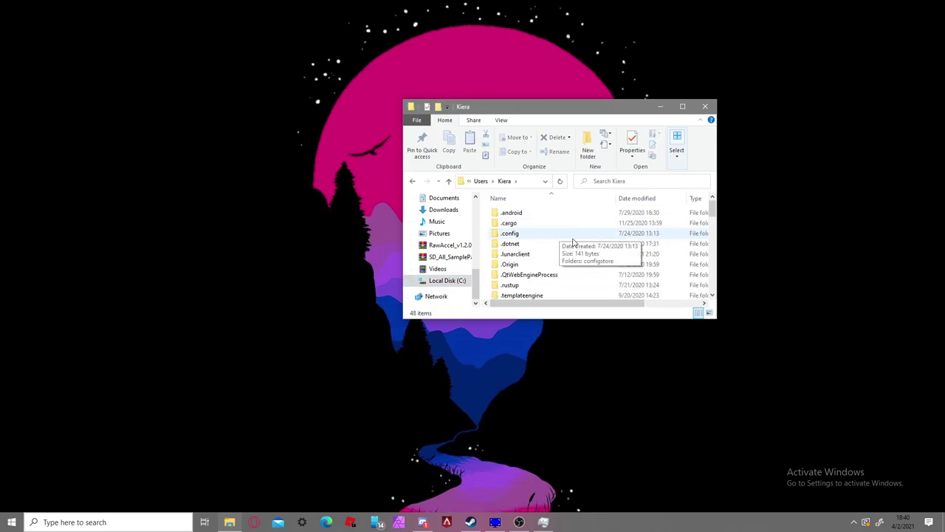
- Go into Saved Games\Respawn\Apex\local and open videoconfig.txt in Notepad
scroll(574, 242, down, 7)
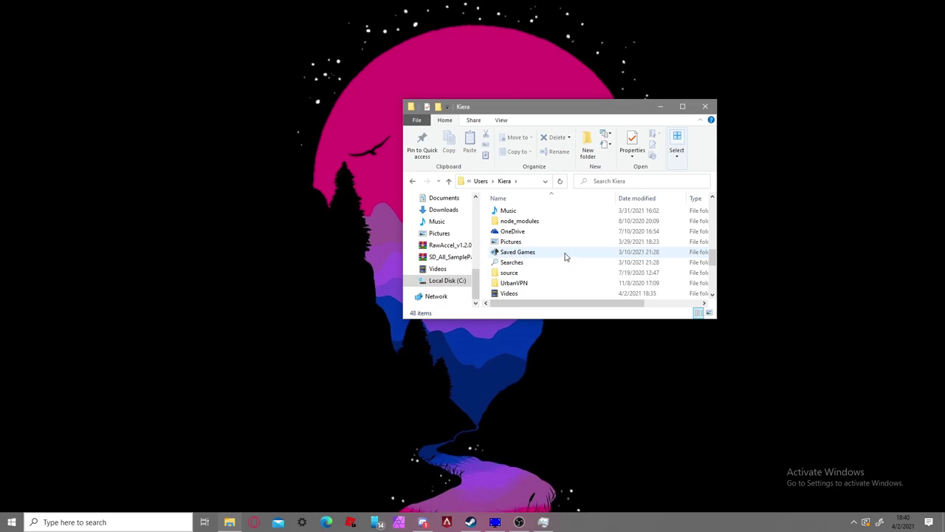
double_click(554, 254)
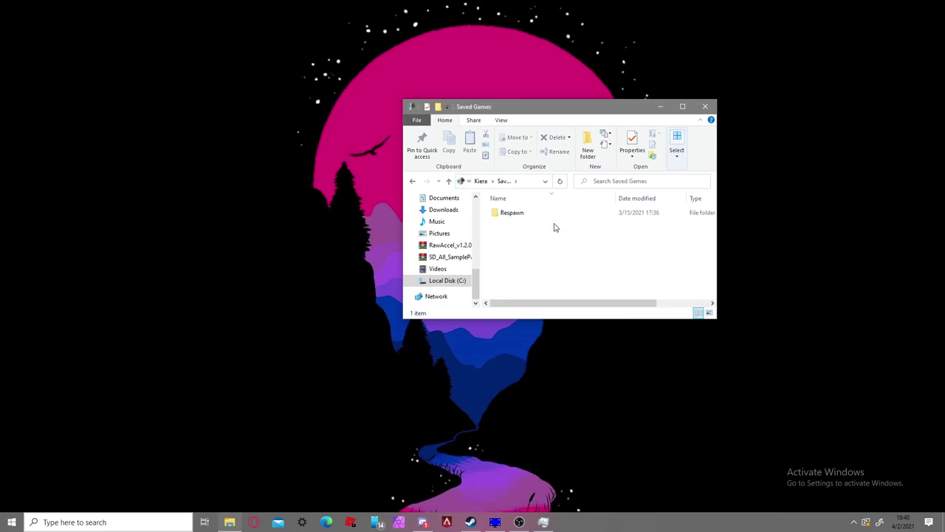
double_click(541, 217)
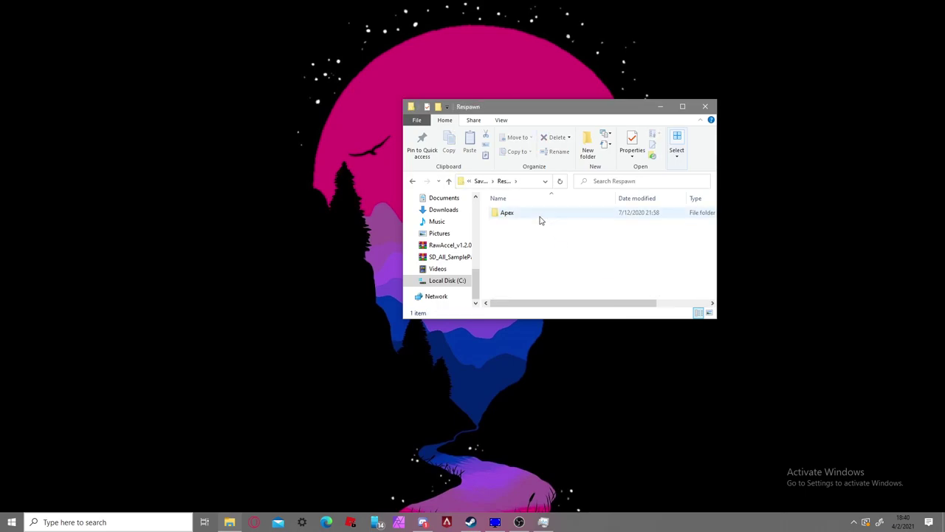
double_click(540, 220)
click(541, 222)
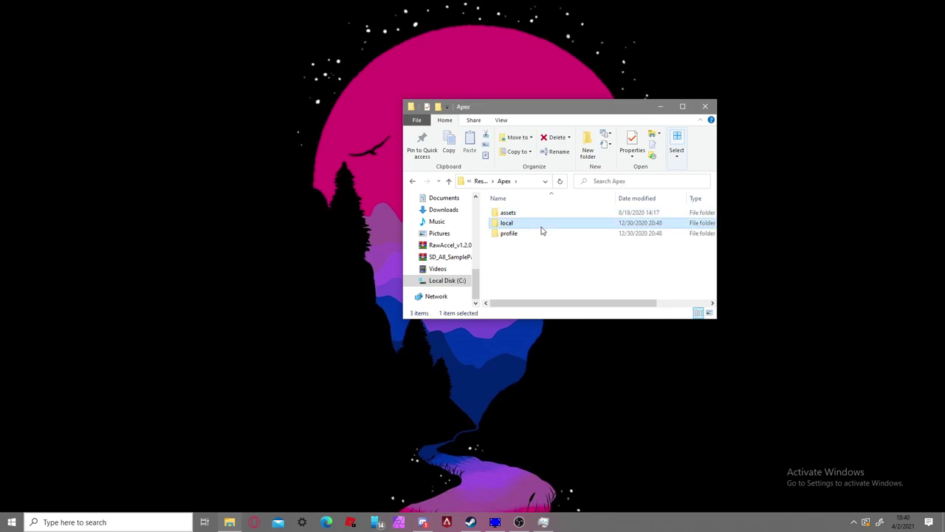
double_click(541, 223)
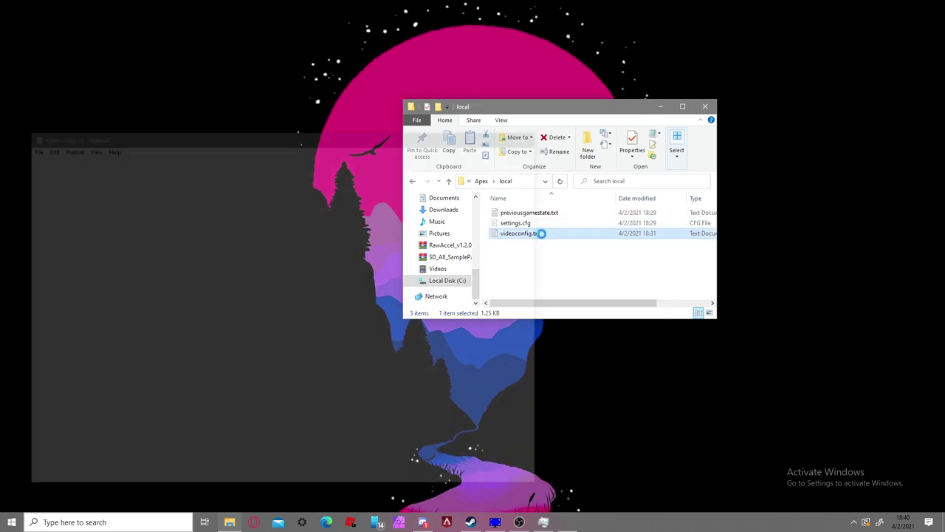
double_click(541, 235)
- Peek at videoconfig.txt's properties without changes, then return to Notepad
click(615, 259)
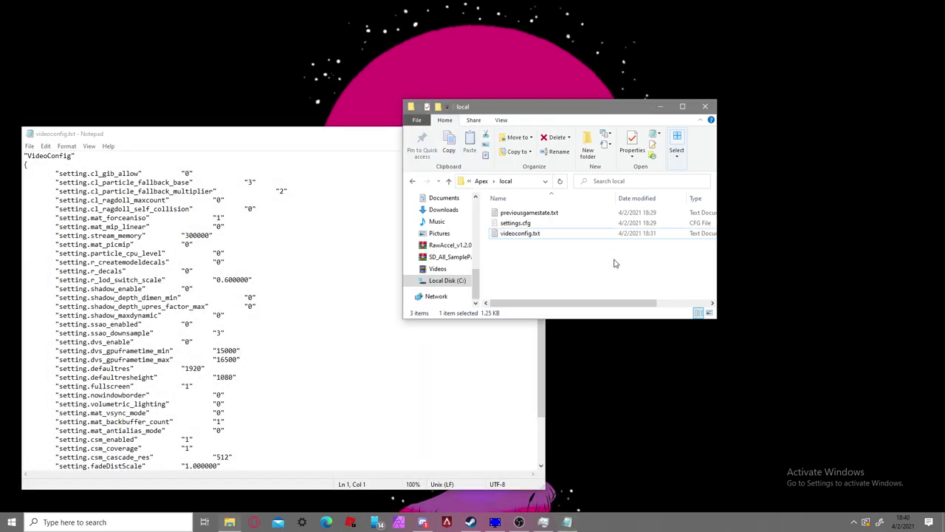
right_click(567, 235)
click(597, 504)
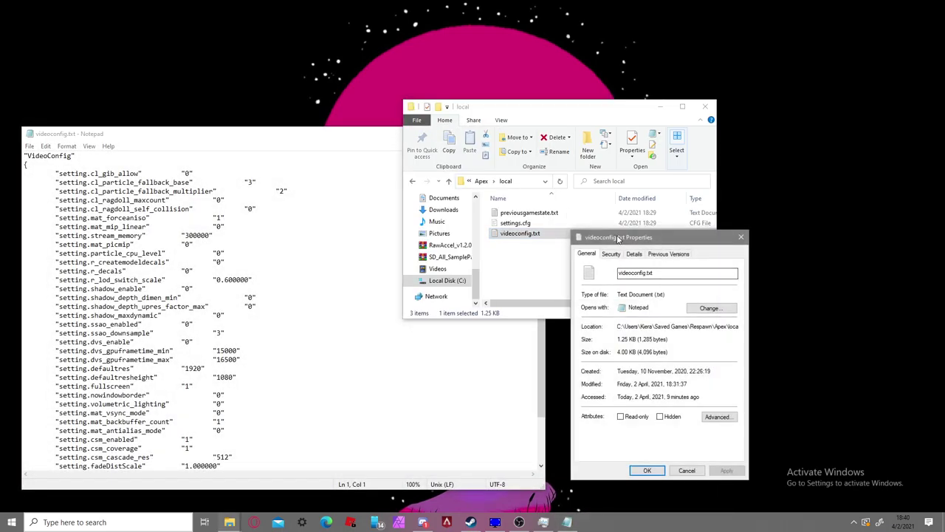
click(826, 456)
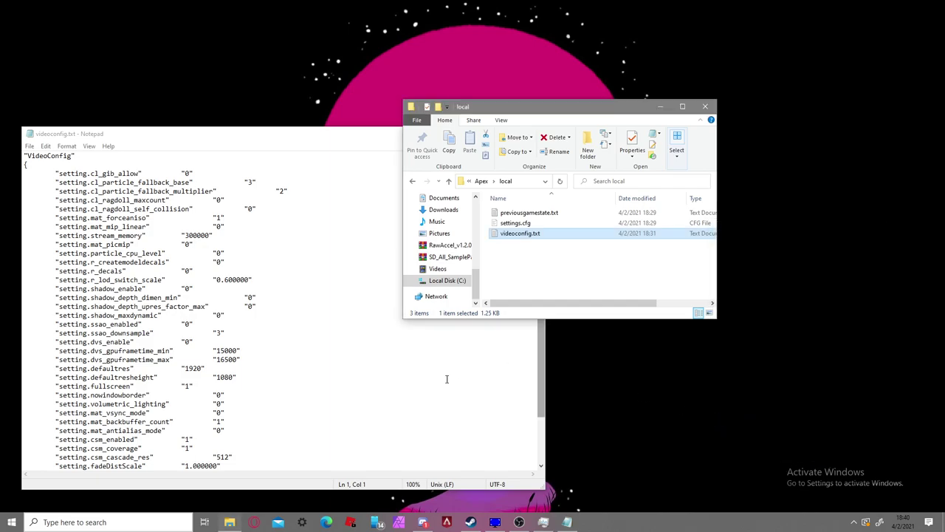
click(429, 385)
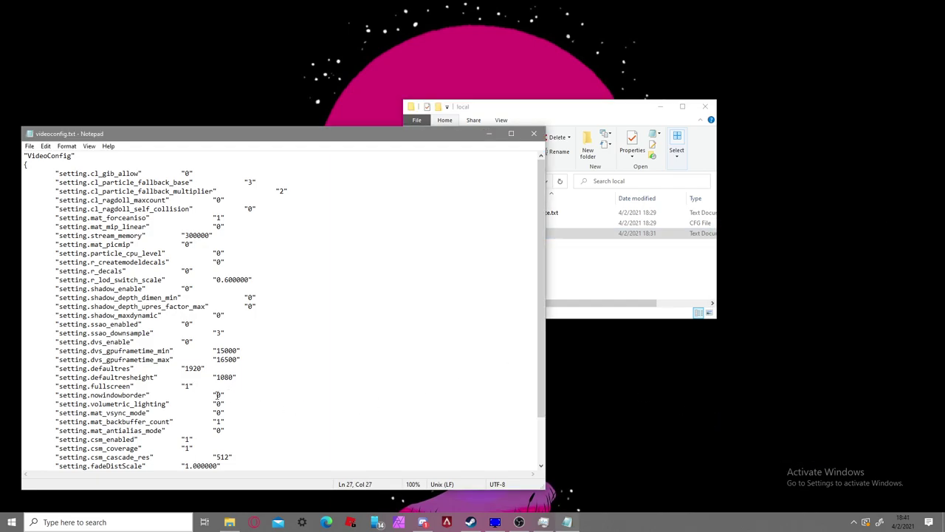
- Change defaultres width to 1440 and nowindowborder to 1, then save and close Notepad
drag(203, 368, 184, 370)
text(1)
key(BackSpace)
text(1)
key(ctrl+s)
click(534, 133)
- Mark videoconfig.txt as Read-only in its file properties
right_click(556, 236)
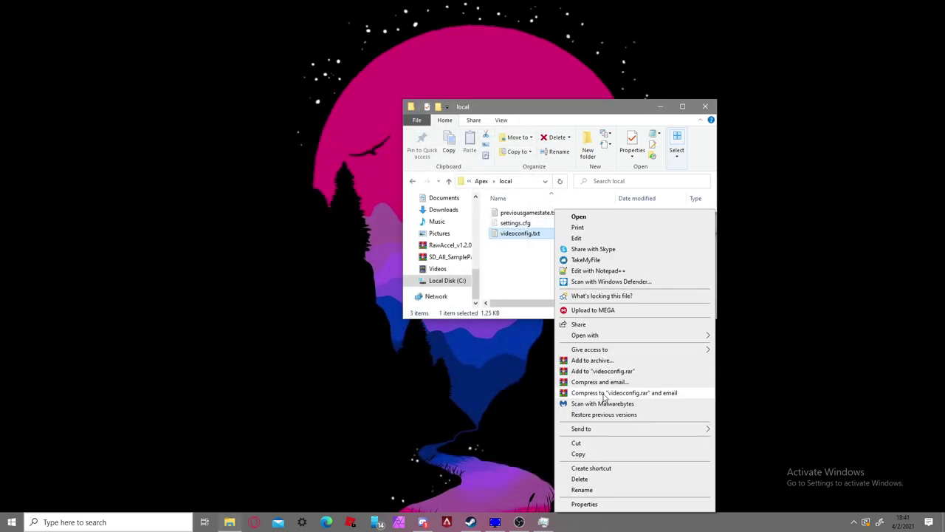
click(588, 504)
click(624, 420)
click(634, 474)
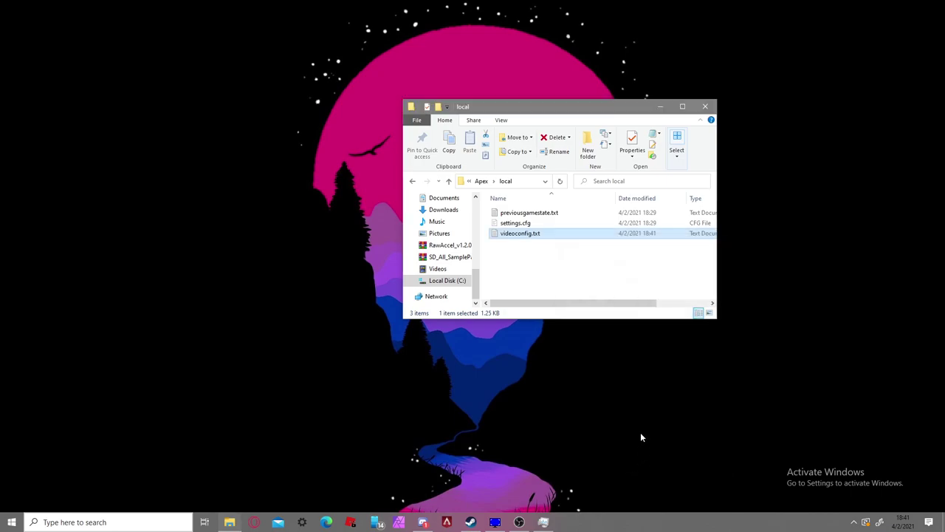
- Inspect Apex Legends' Steam launch options ending in '+building_cubemaps 1', then close Properties
click(705, 106)
click(855, 522)
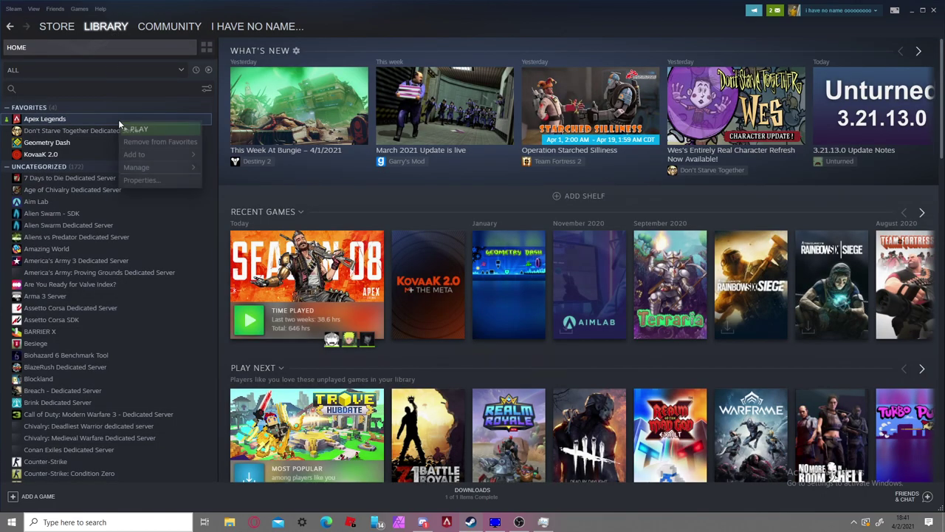
right_click(61, 125)
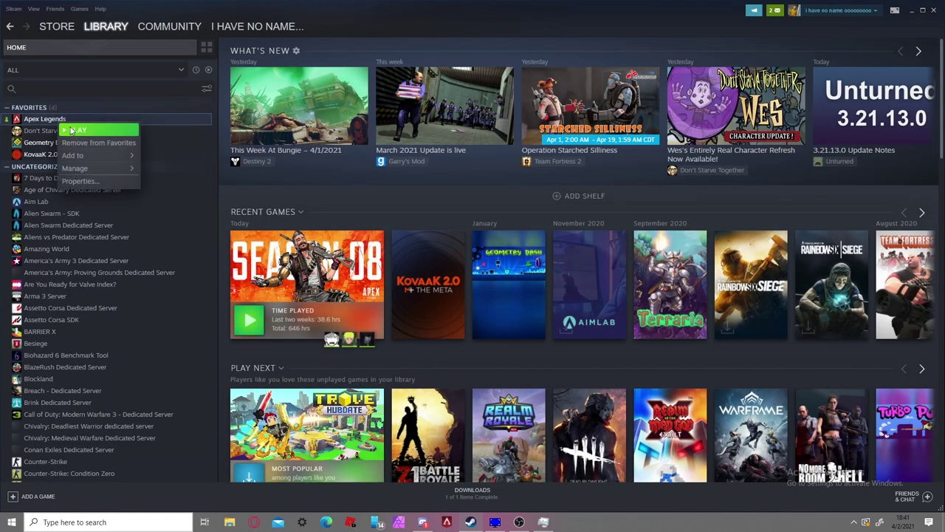
click(80, 181)
click(597, 258)
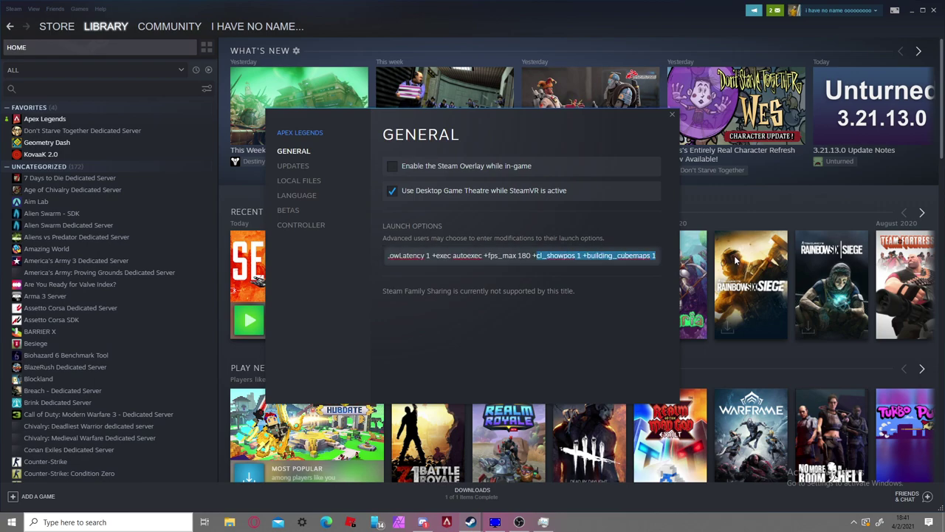
click(597, 256)
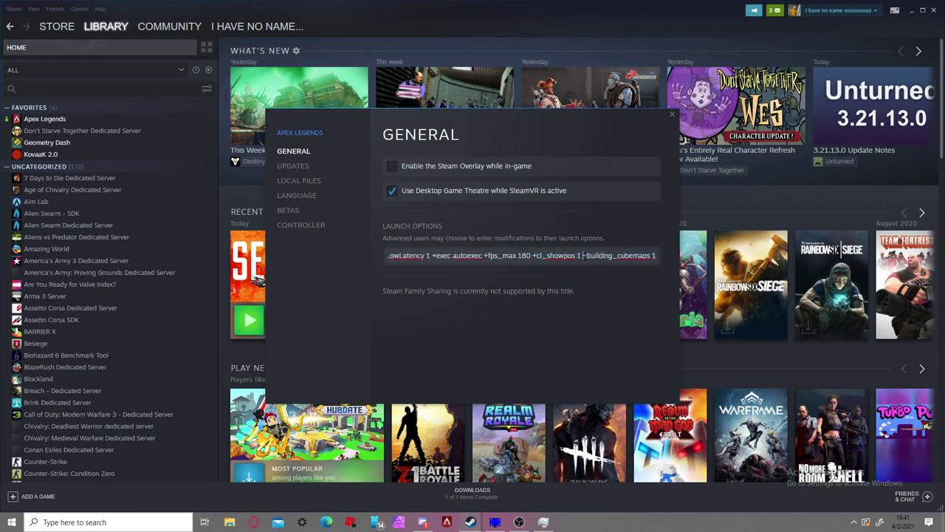
drag(582, 255, 678, 263)
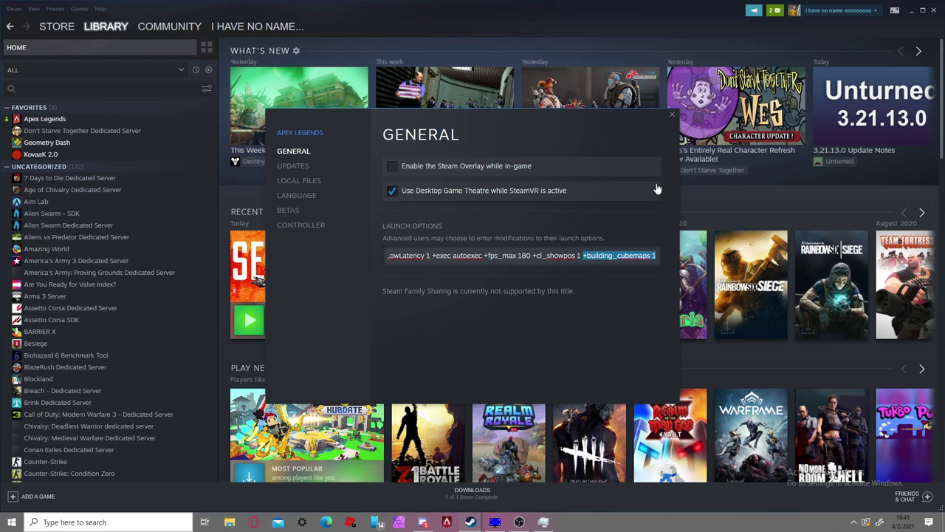
click(672, 116)
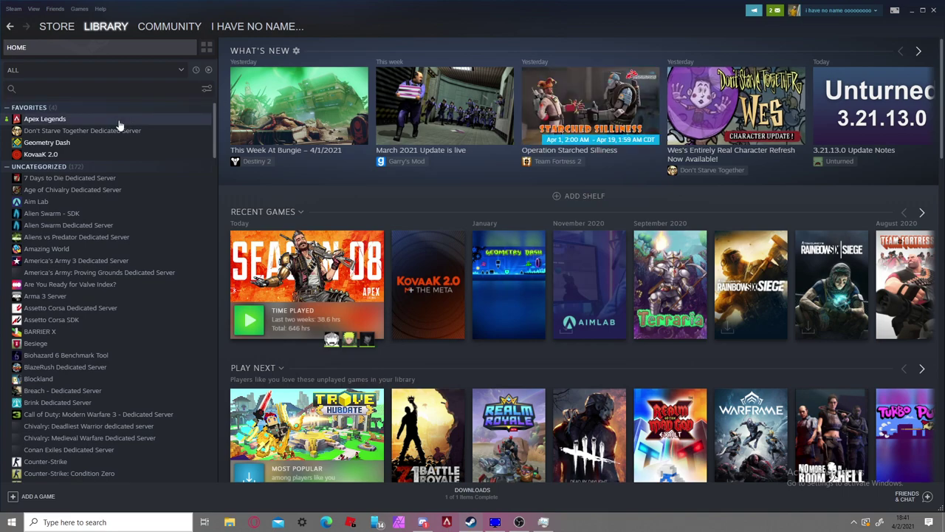
- Minimize Steam and launch Origin from the Origin folder in the Start menu app list
click(910, 11)
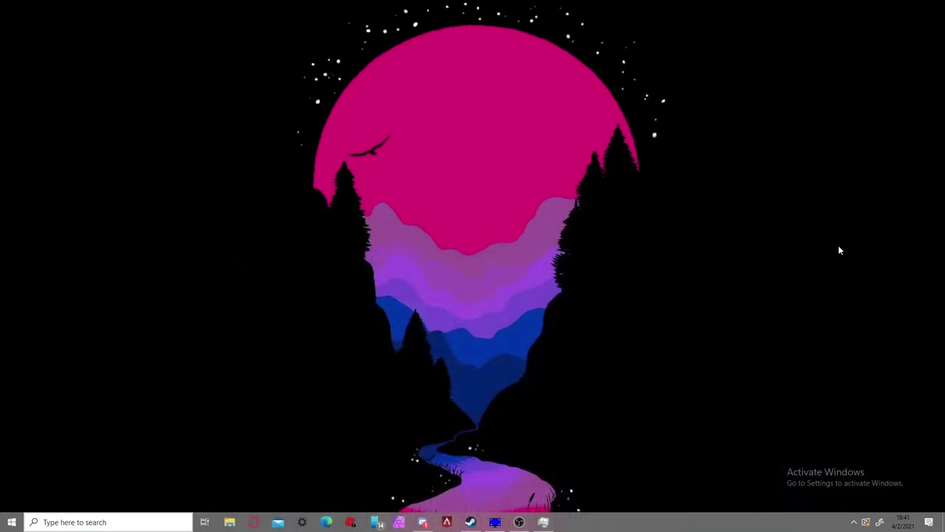
click(854, 522)
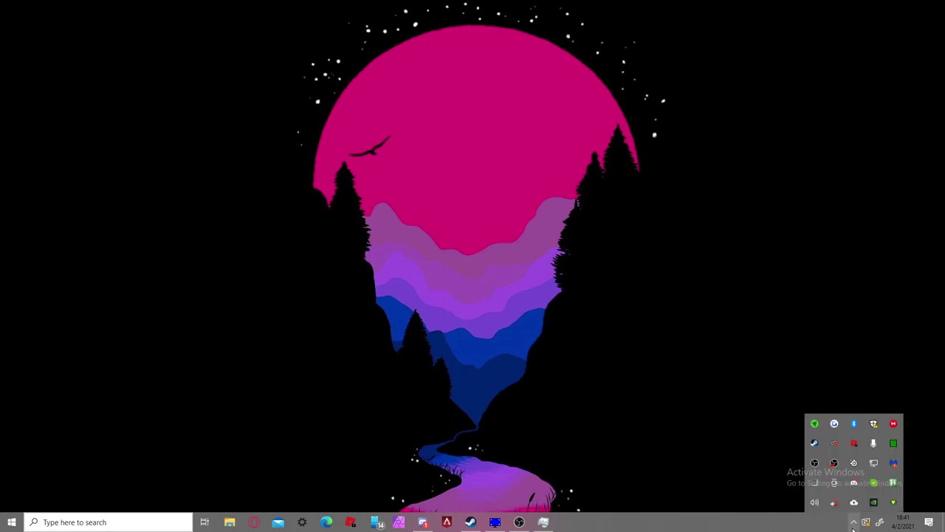
click(855, 482)
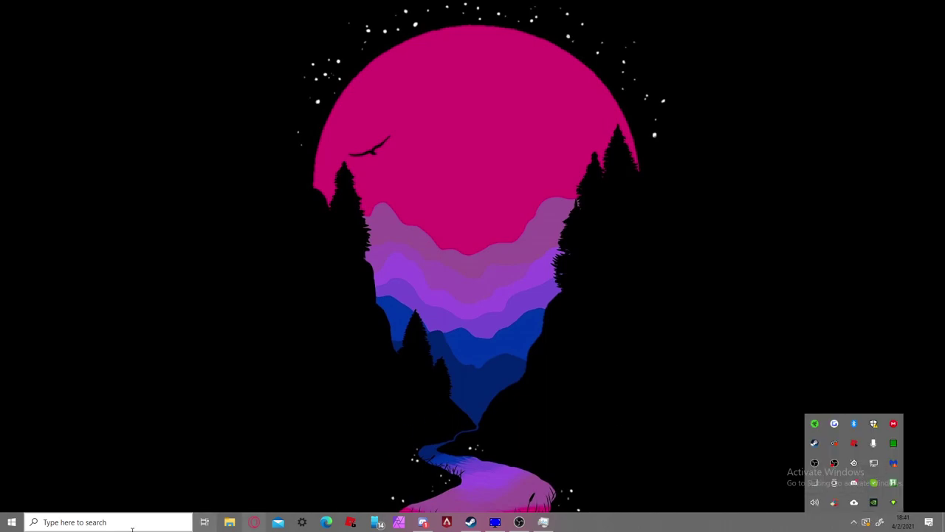
click(7, 524)
click(10, 521)
click(15, 518)
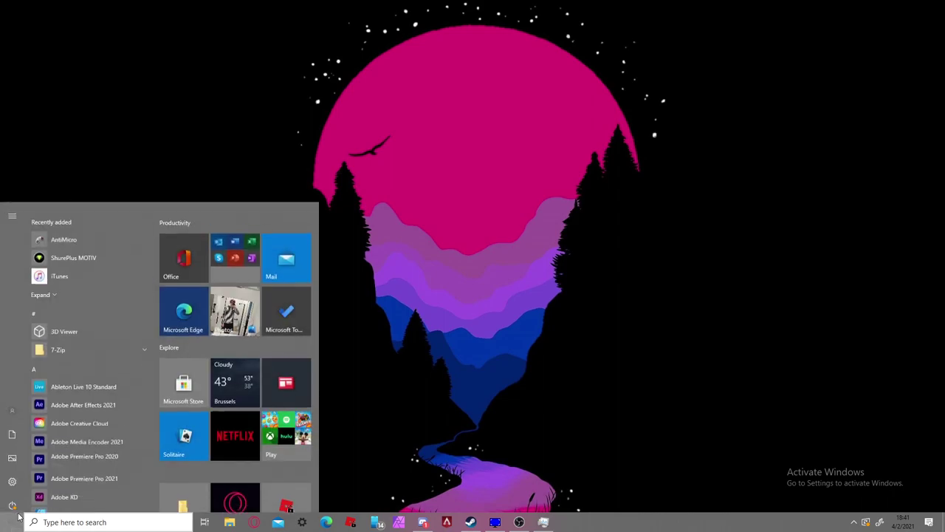
scroll(124, 364, down, 20)
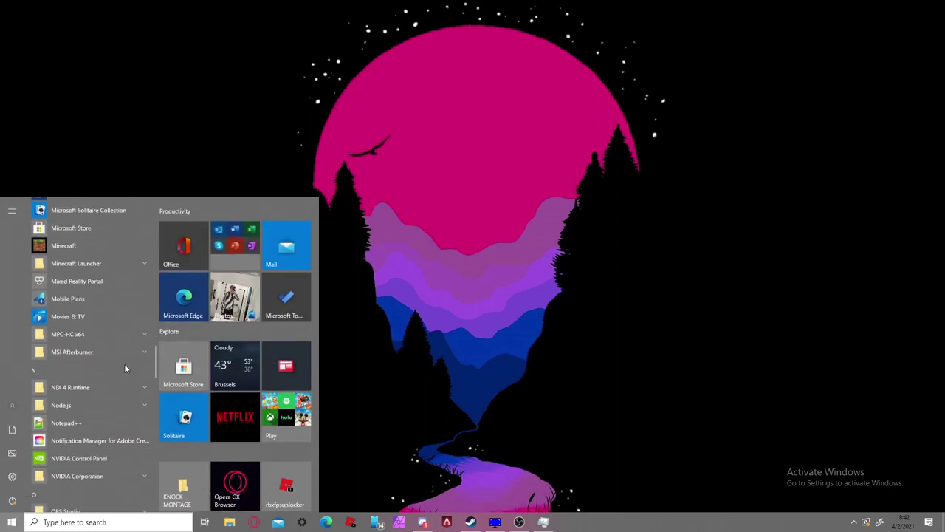
scroll(125, 363, down, 5)
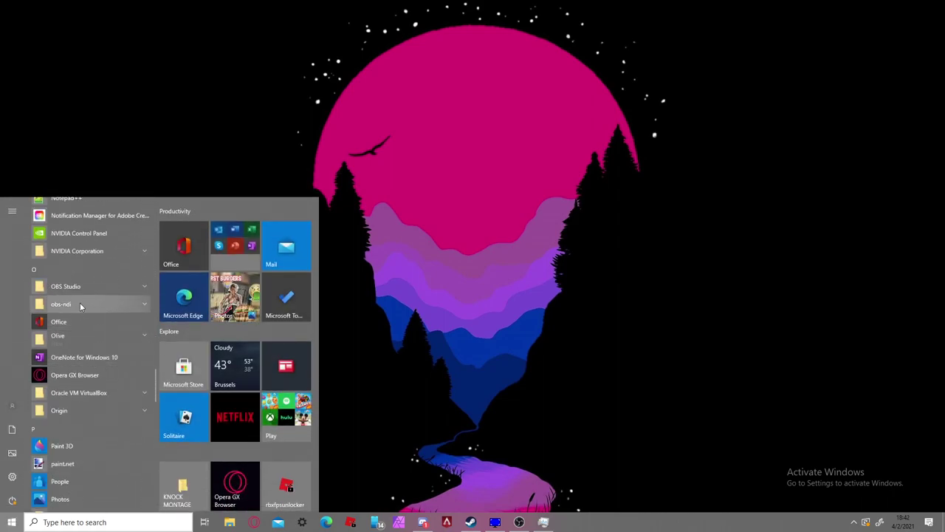
click(85, 411)
click(82, 430)
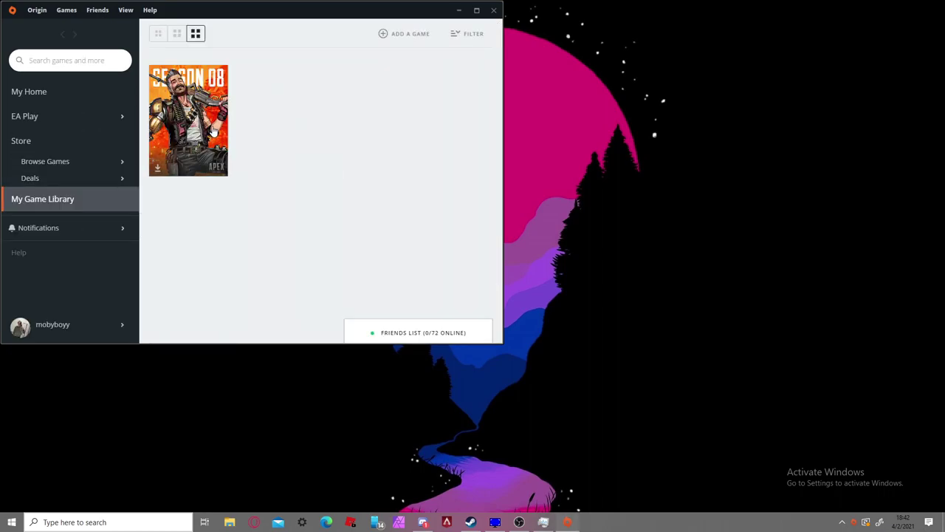
- Review Apex Legends' Cloud Saves properties without changing anything, then close Origin
right_click(211, 140)
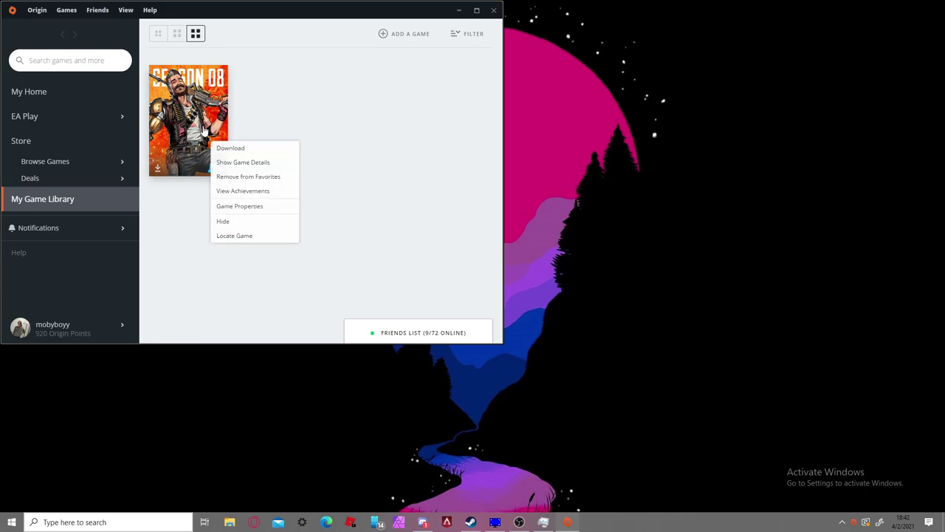
click(258, 208)
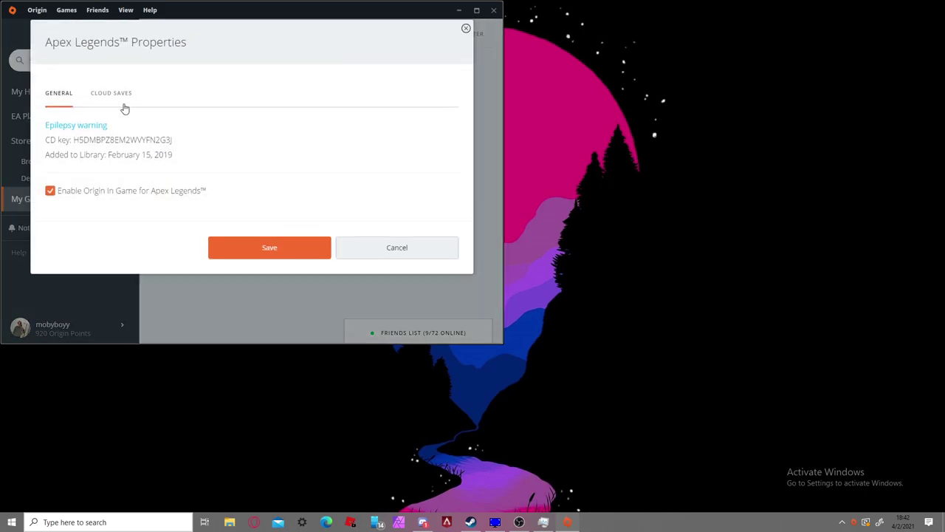
click(118, 94)
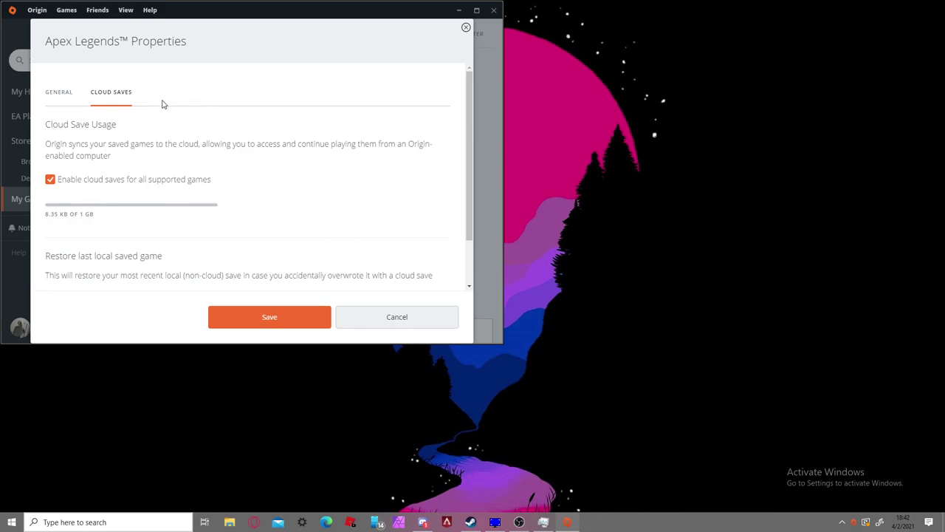
click(440, 322)
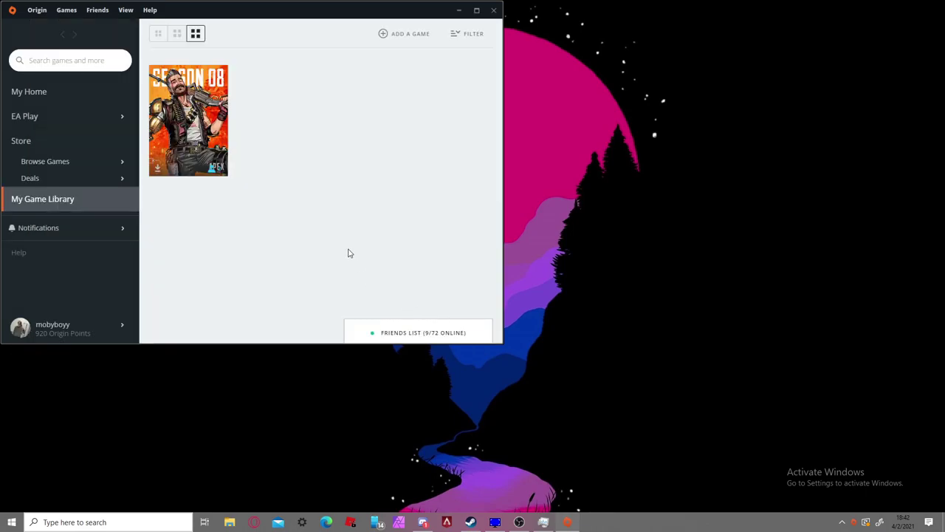
click(494, 10)
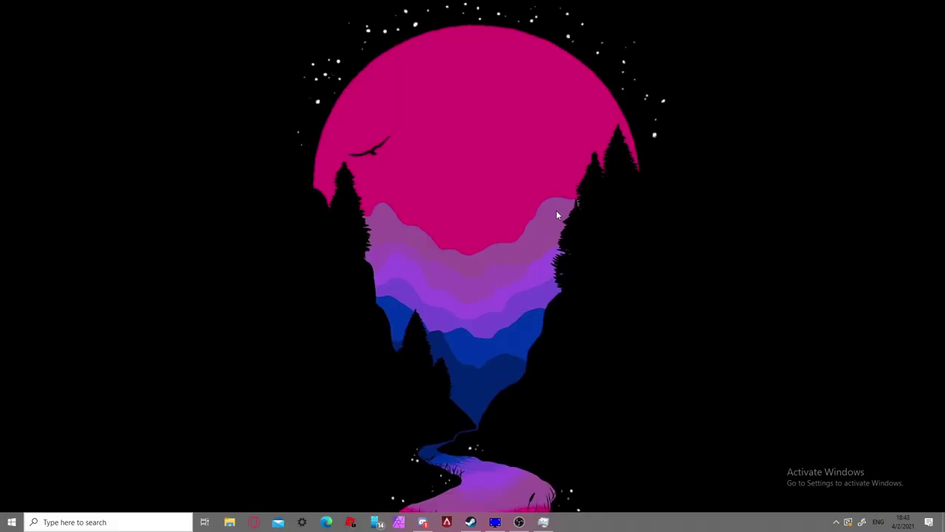
- From the desktop's Display settings, open the display adapter properties for Display 1
right_click(556, 210)
click(605, 353)
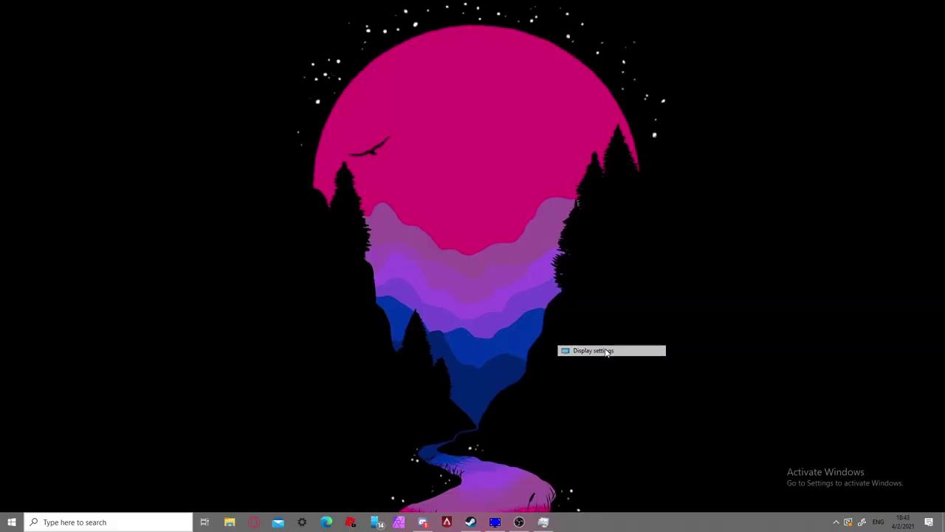
scroll(360, 126, down, 5)
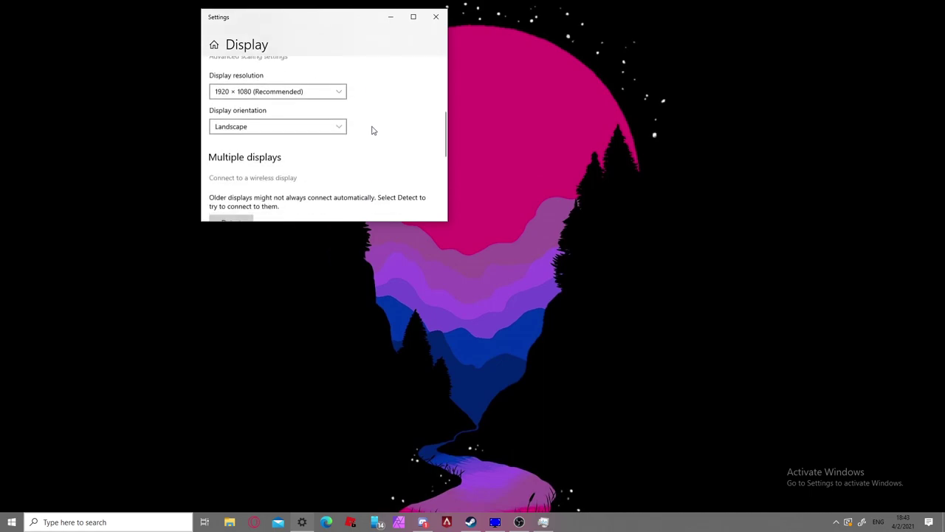
scroll(288, 145, down, 1)
scroll(291, 143, up, 3)
scroll(296, 138, down, 2)
click(310, 193)
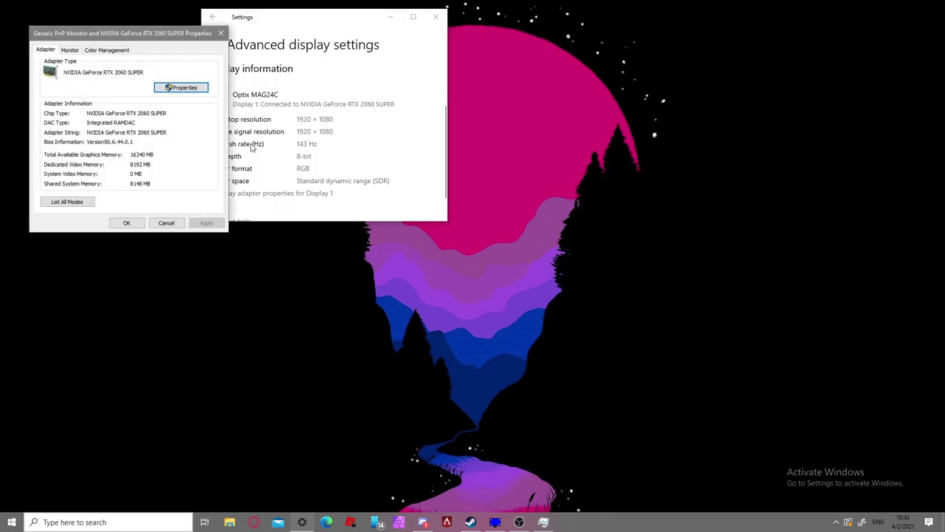
click(68, 50)
click(48, 51)
- Apply the 1440 by 1080, 144 Hz mode from List All Modes, then bring up Apex Legends
click(79, 201)
scroll(165, 125, down, 3)
scroll(167, 126, up, 1)
scroll(169, 122, down, 2)
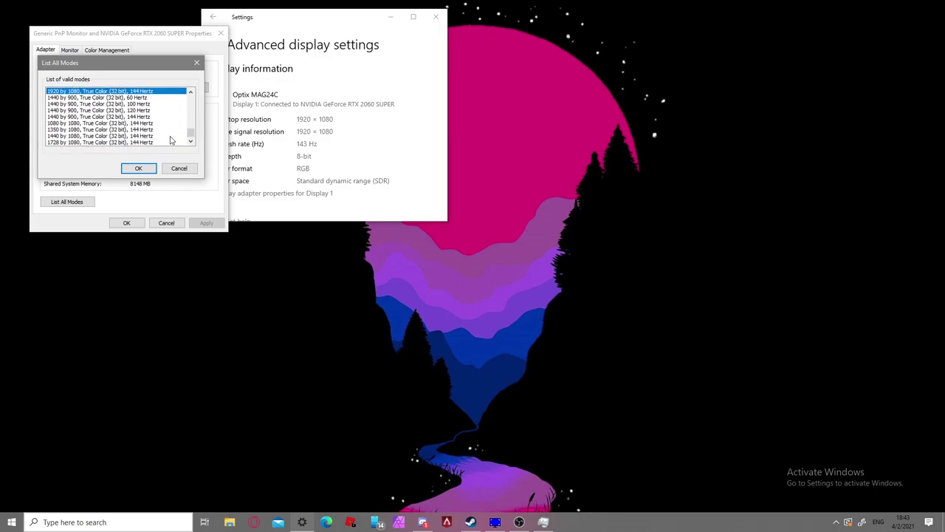
click(171, 137)
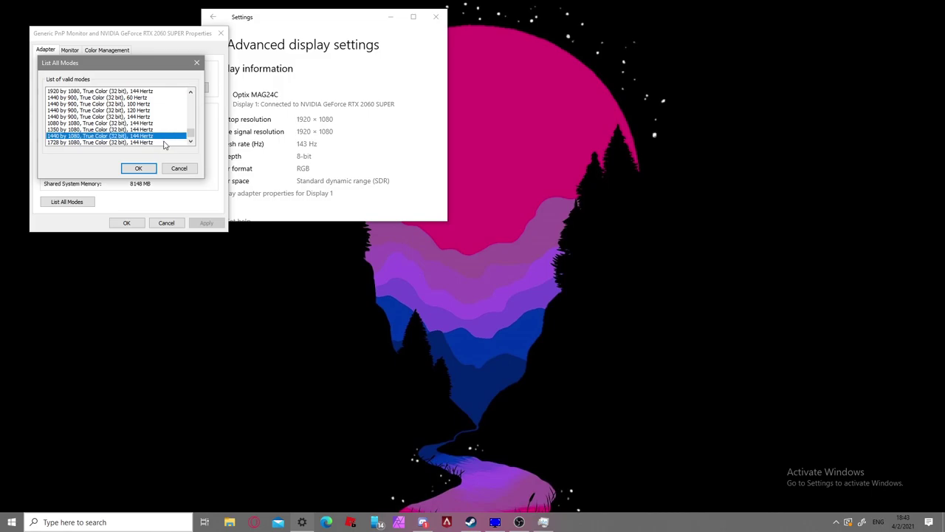
click(138, 168)
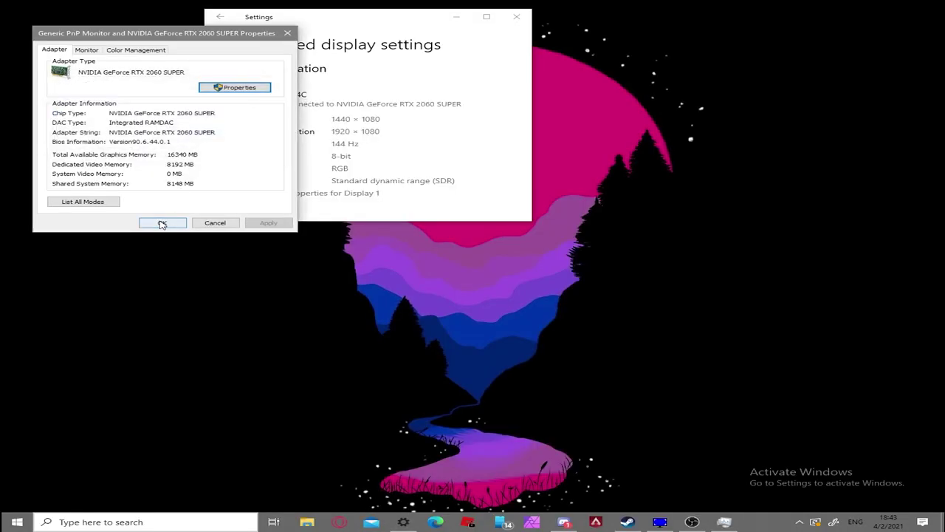
click(163, 223)
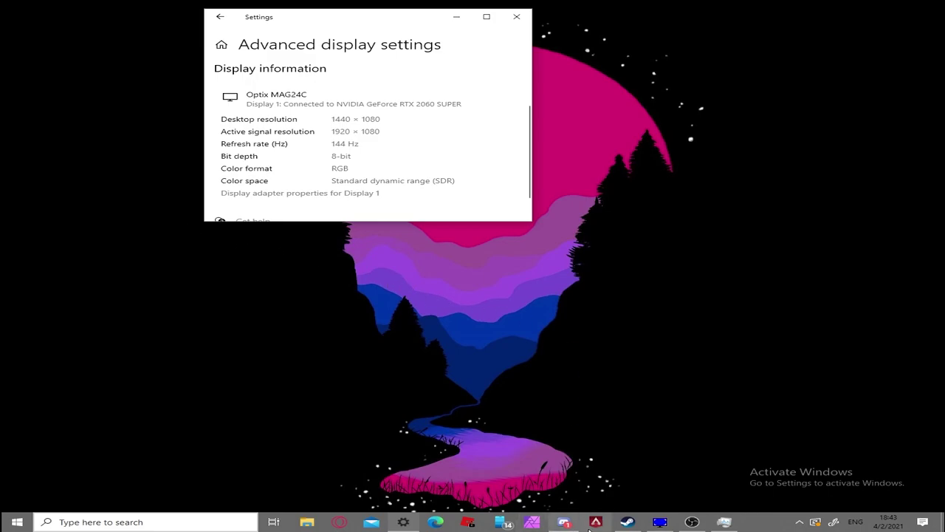
click(604, 528)
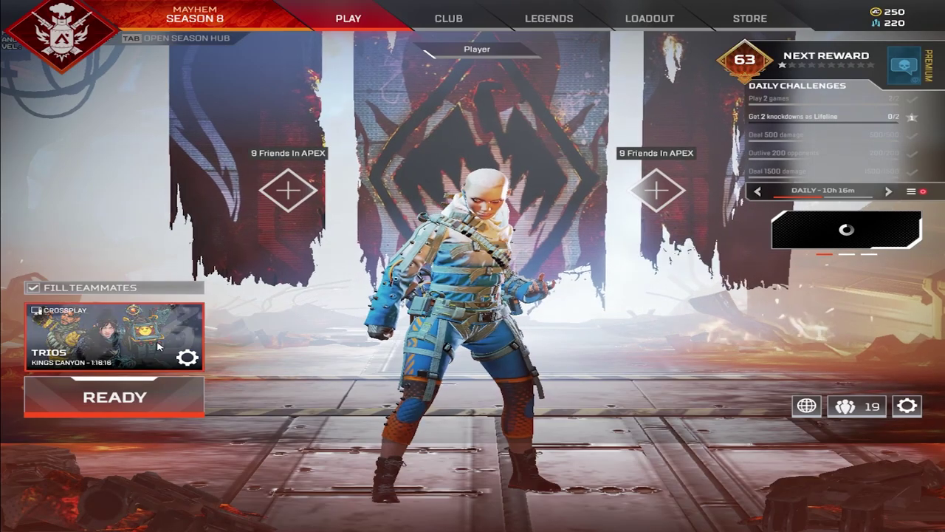
- Choose Firing Range in the lobby's mode selector and ready up for matchmaking
click(96, 342)
click(96, 342)
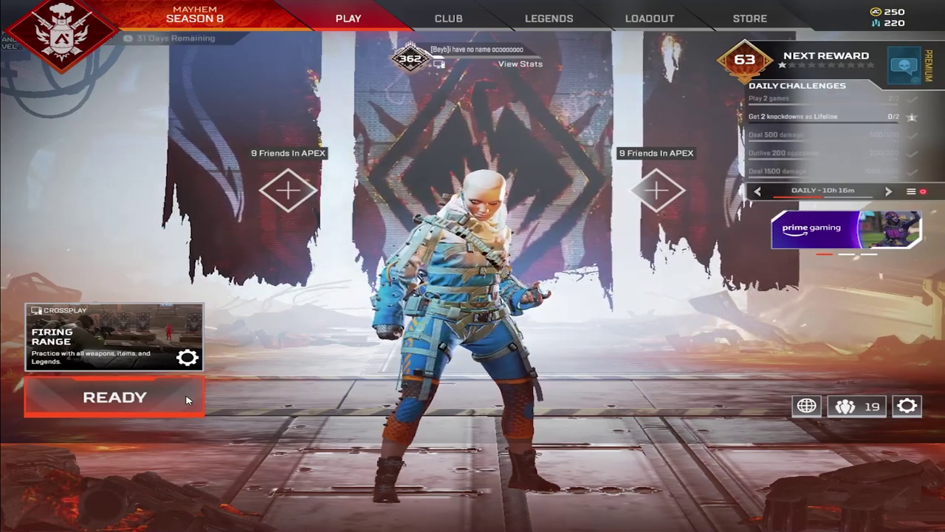
click(186, 400)
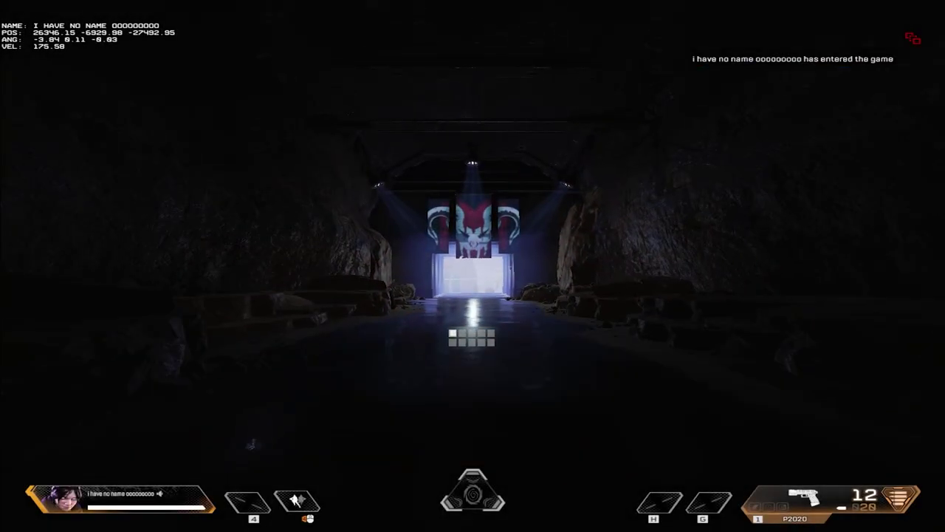
- Run out of the spawn tunnel and up the sand slope toward the training dummies
key(w)
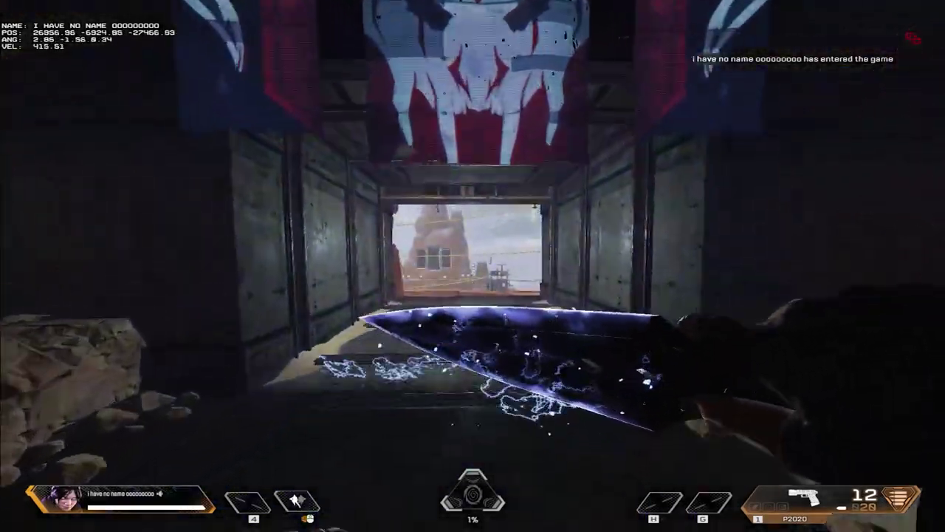
key(w)
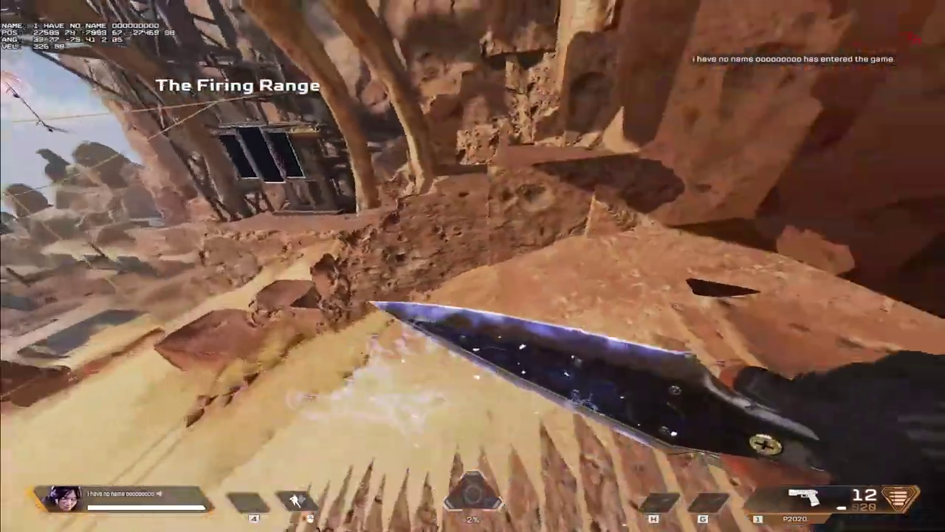
key(w)
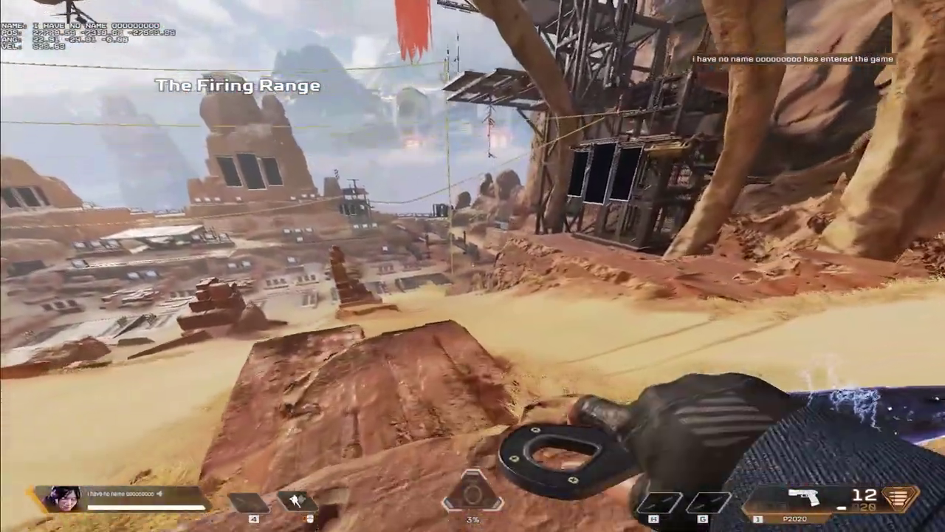
key(w)
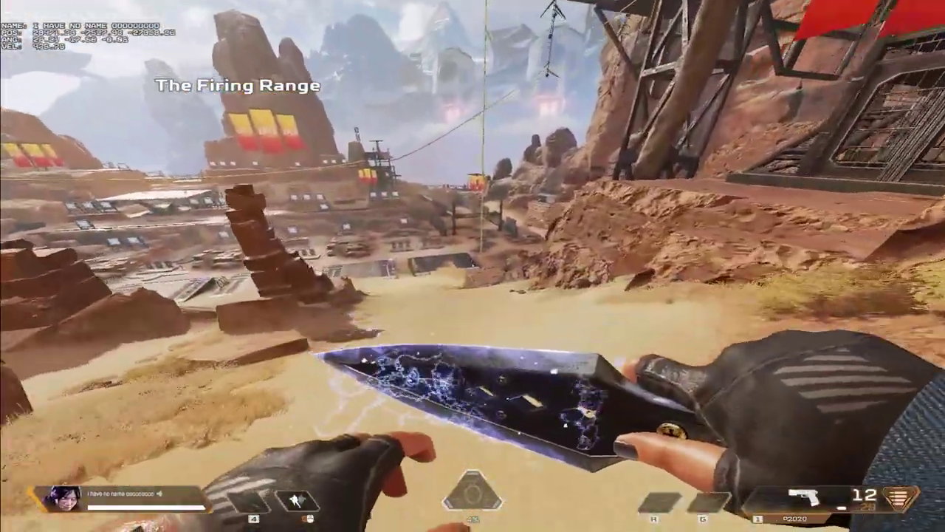
key(w)
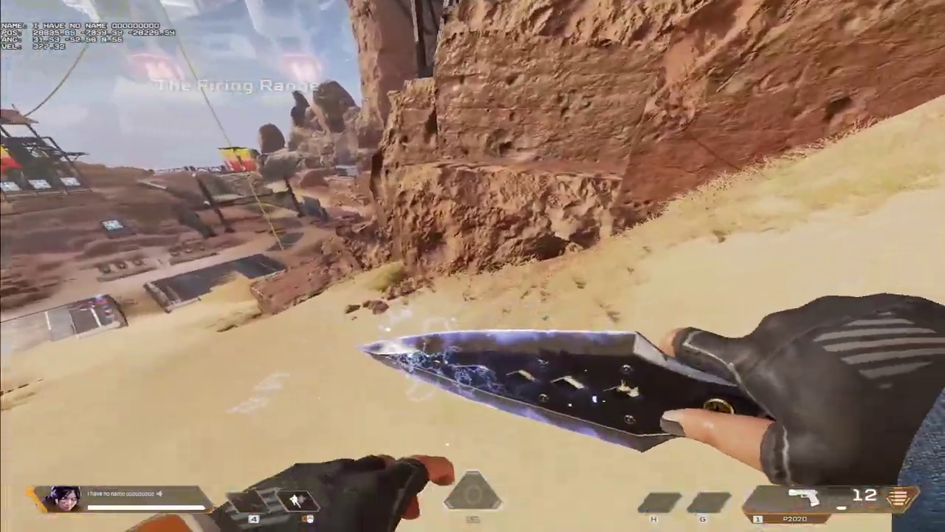
key(w)
key(w)
key(w)
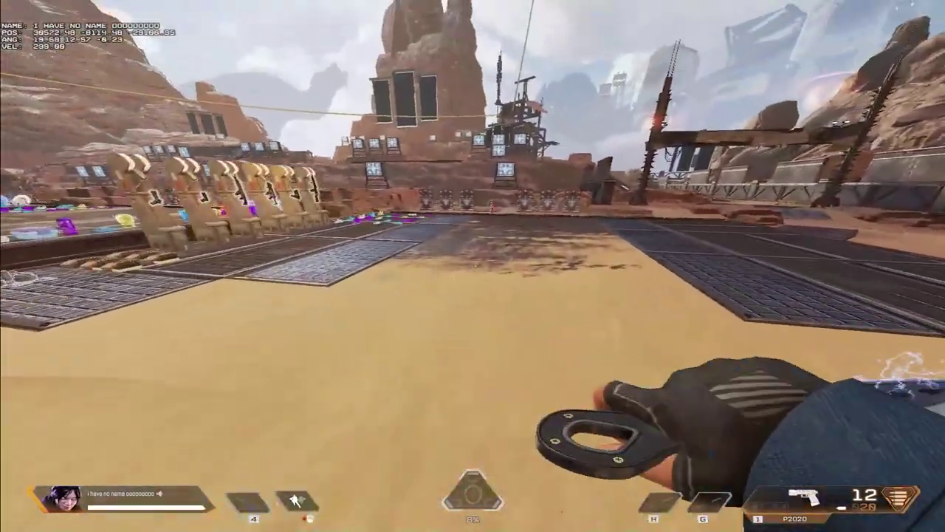